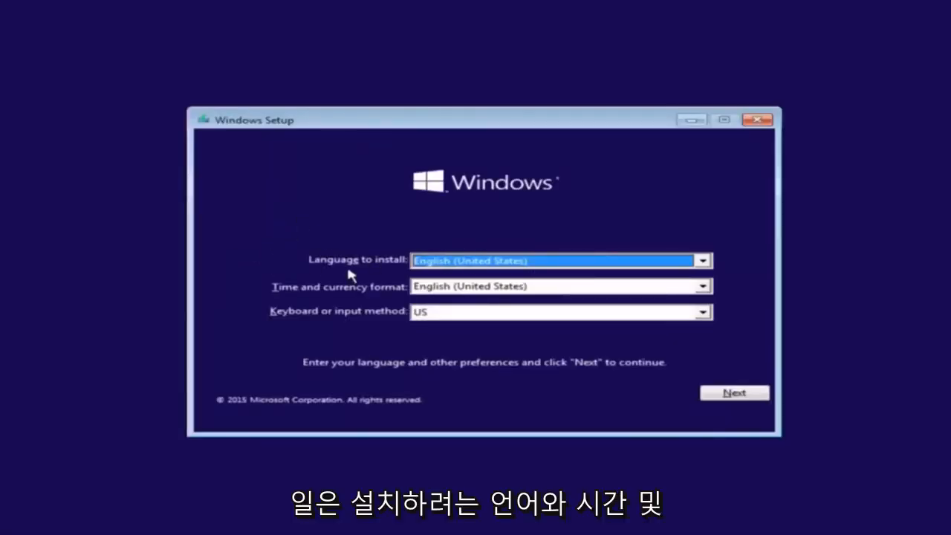
# Keep English (United States) language and time format, continue, and choose Repair your computer.
pyautogui.click(434, 261)
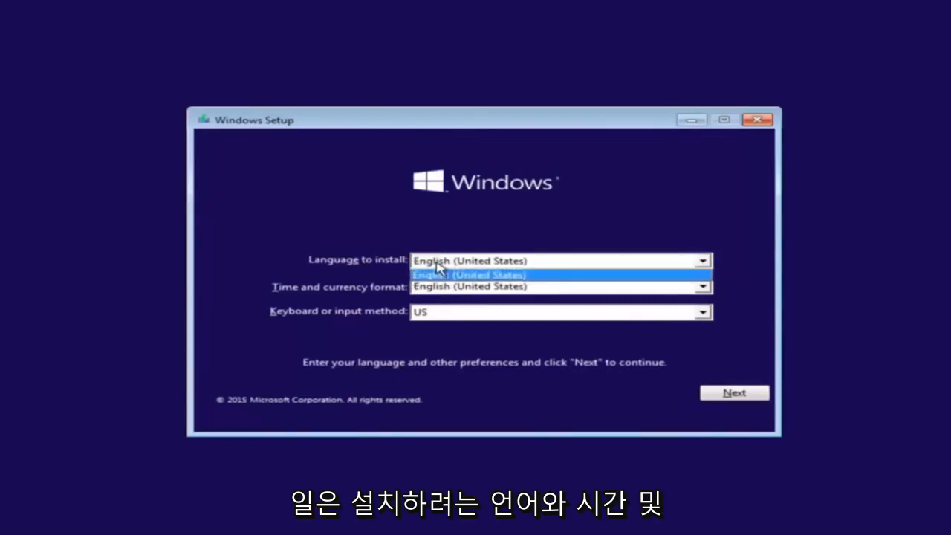
pyautogui.click(350, 271)
pyautogui.click(431, 287)
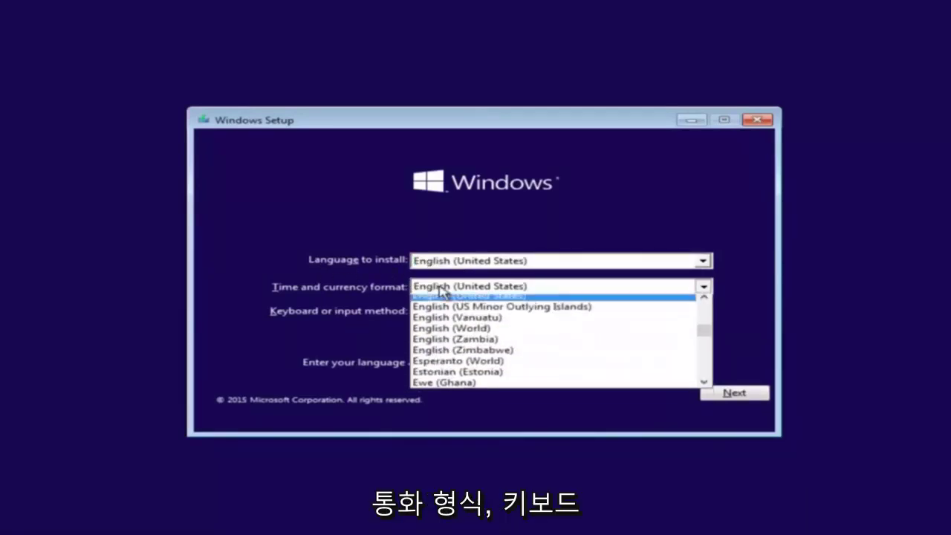
pyautogui.click(304, 295)
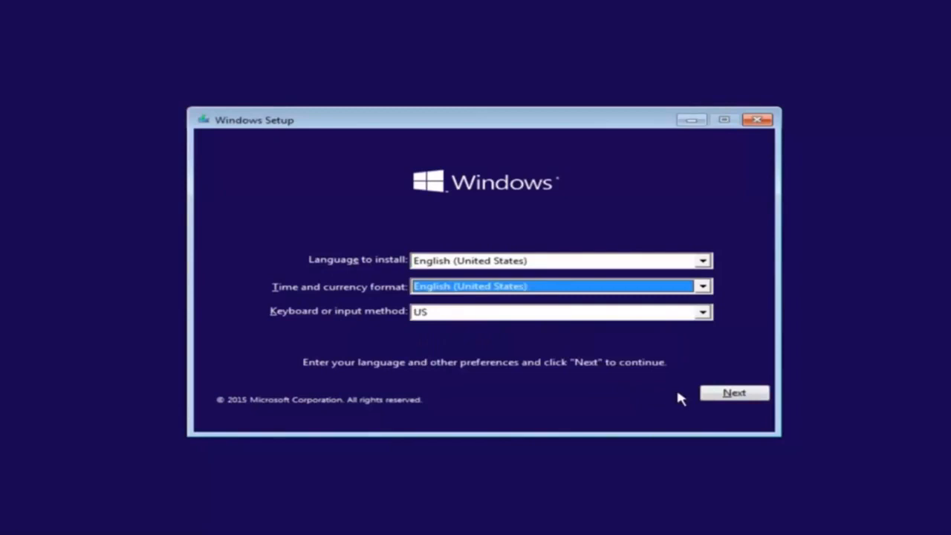
pyautogui.click(734, 393)
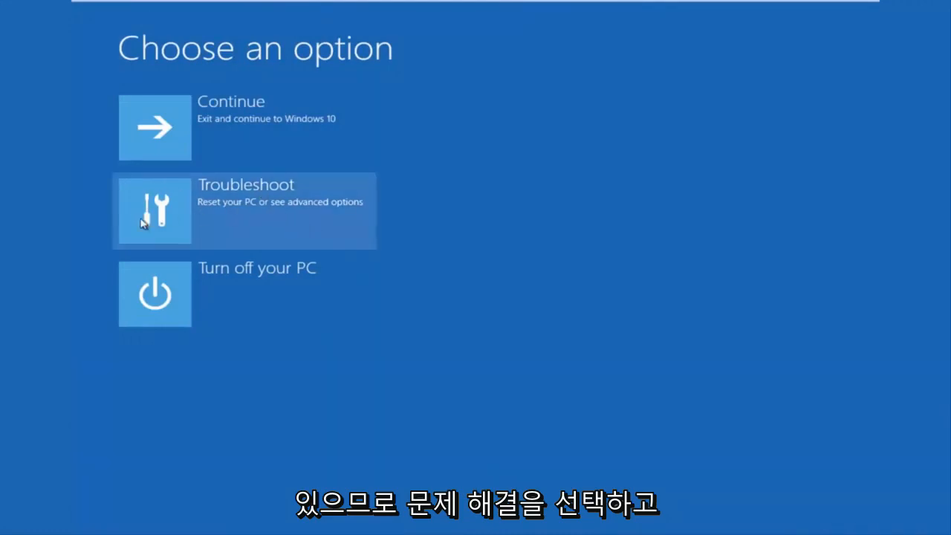
# Go through Troubleshoot and Advanced options to Command Prompt, signing in to the Computer account.
pyautogui.click(290, 215)
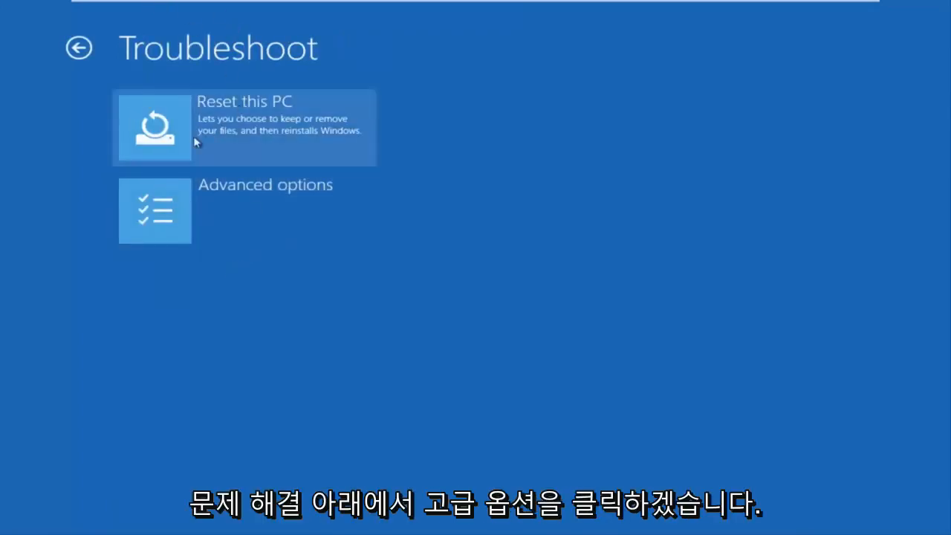
pyautogui.click(225, 214)
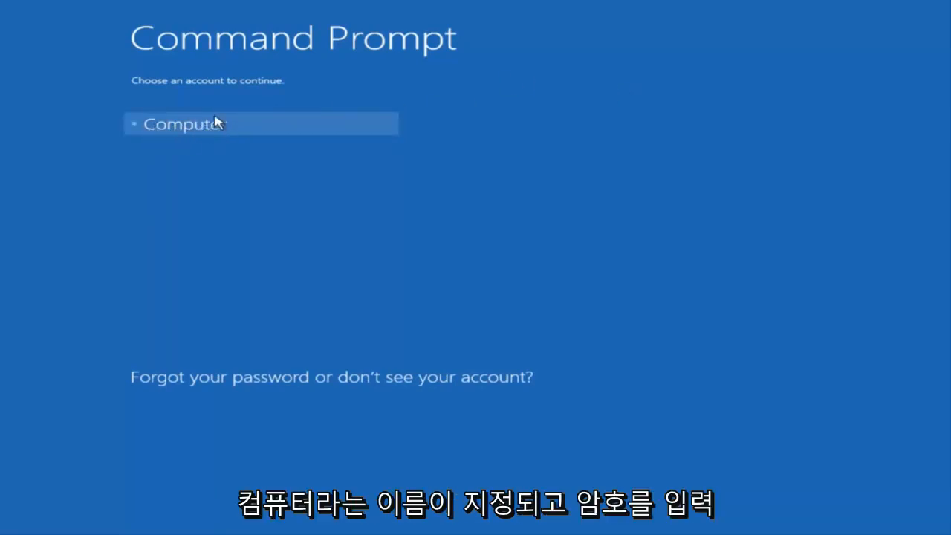
pyautogui.click(217, 123)
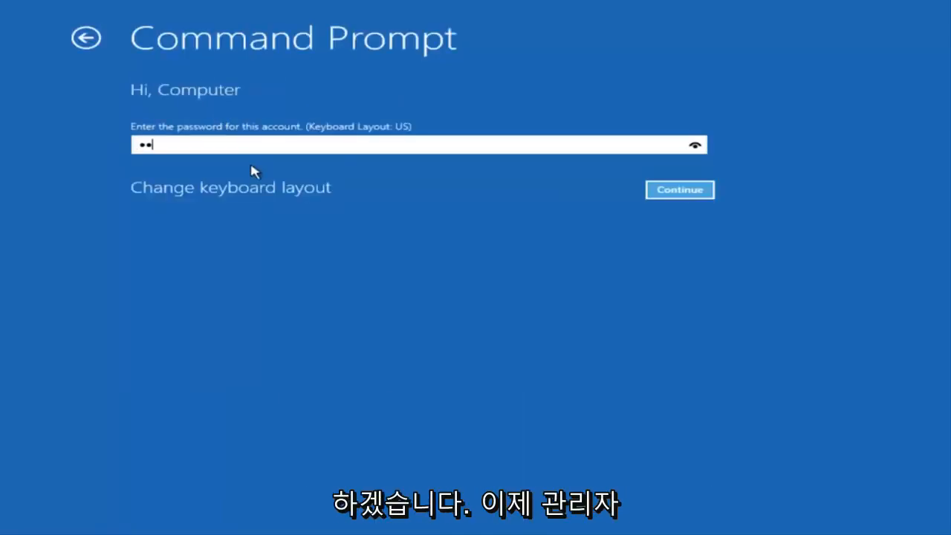
pyautogui.write('******')
pyautogui.press('Return')
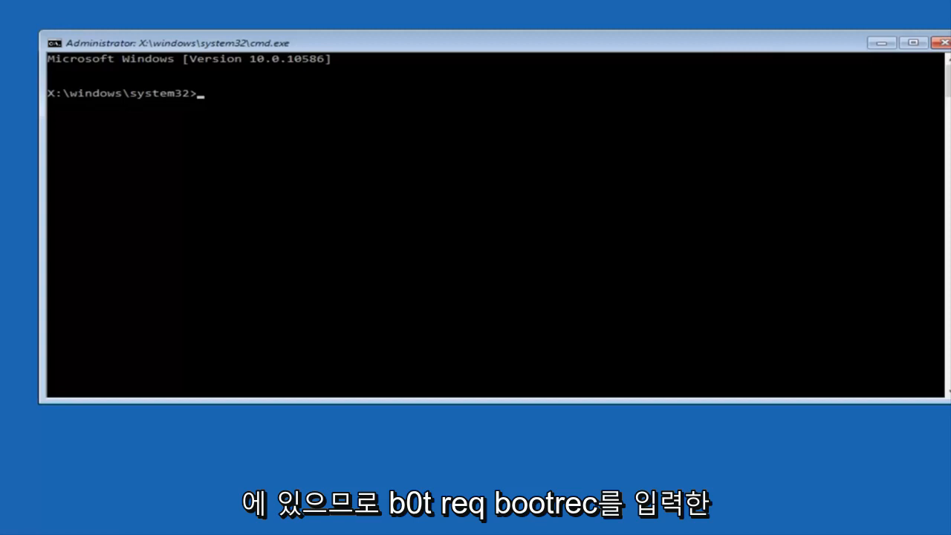
pyautogui.write('Boot')
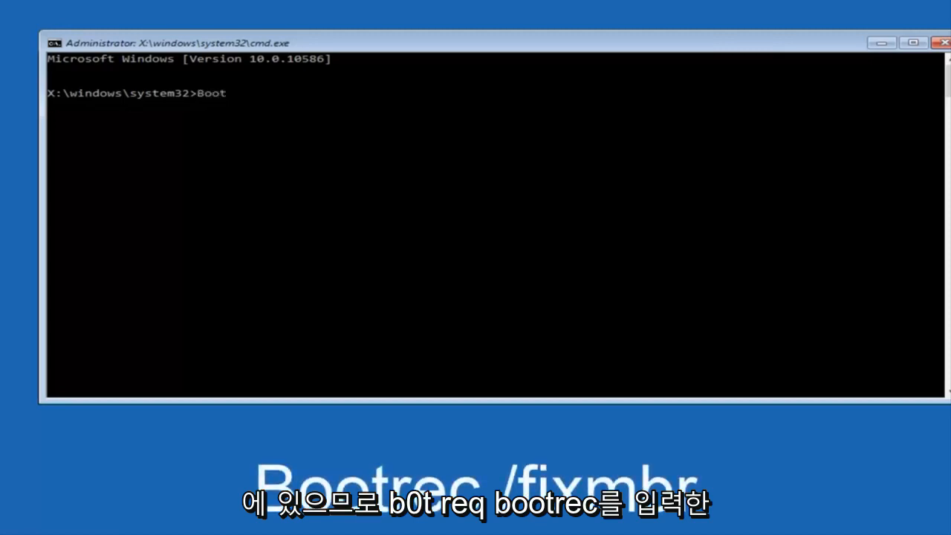
pyautogui.write('rec ')
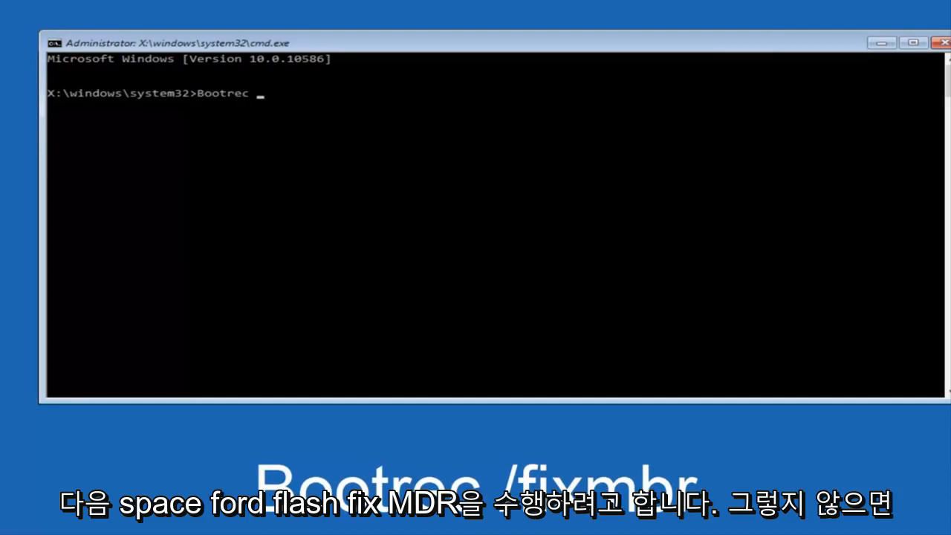
pyautogui.write('/')
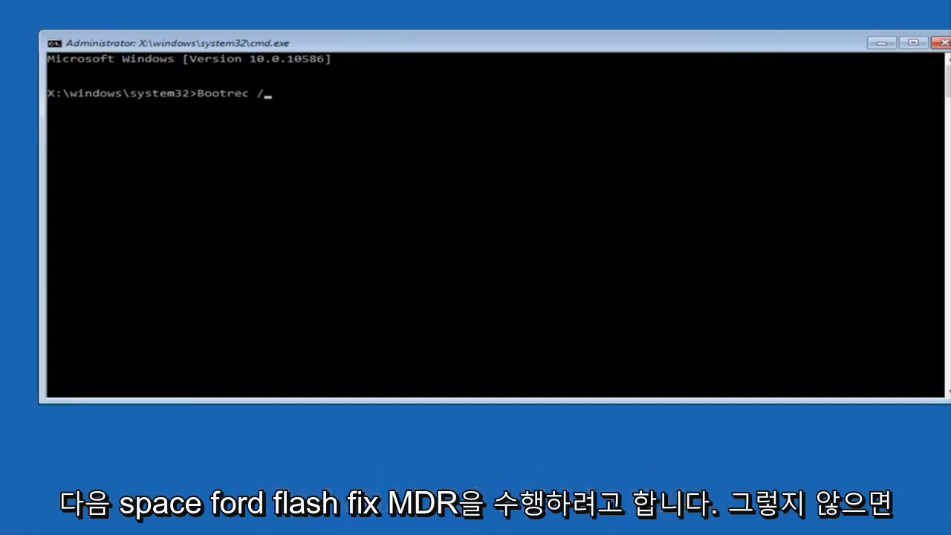
pyautogui.write('fixm')
pyautogui.write('br')
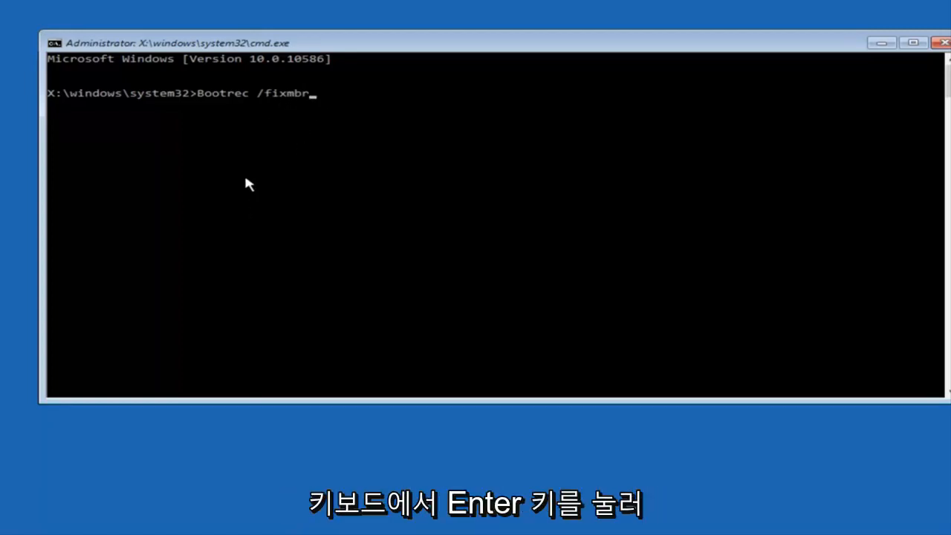
# Run Bootrec /fixmbr to repair the master boot record successfully.
pyautogui.press('Return')
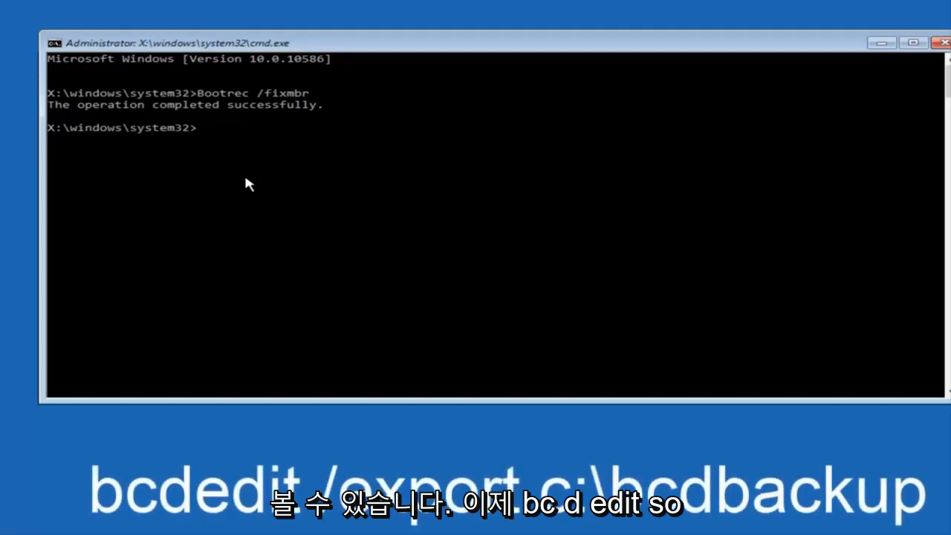
pyautogui.write('bcd')
pyautogui.write('edit /')
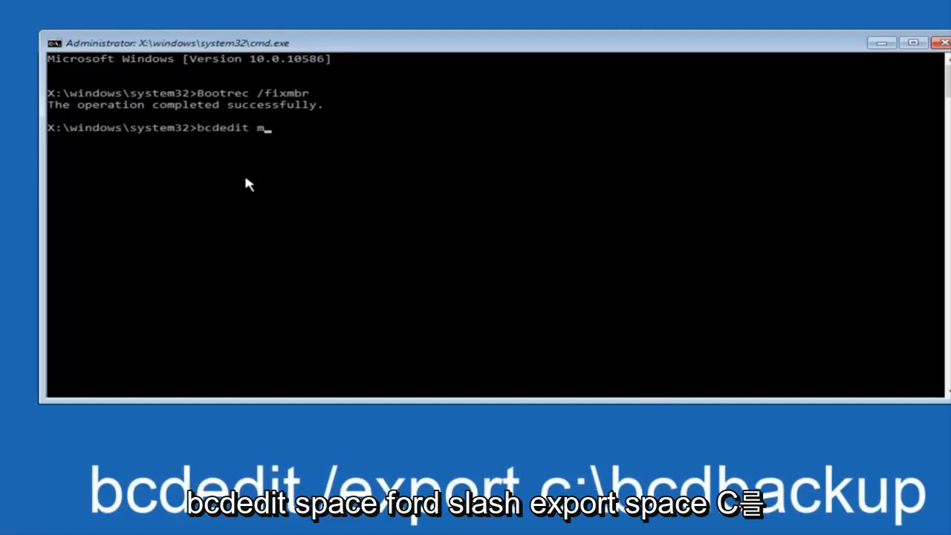
# Export the boot configuration data to c:\bcdbackup with bcdedit /export.
pyautogui.press('BackSpace')
pyautogui.write('/')
pyautogui.write('expor')
pyautogui.write('t c')
pyautogui.write(':')
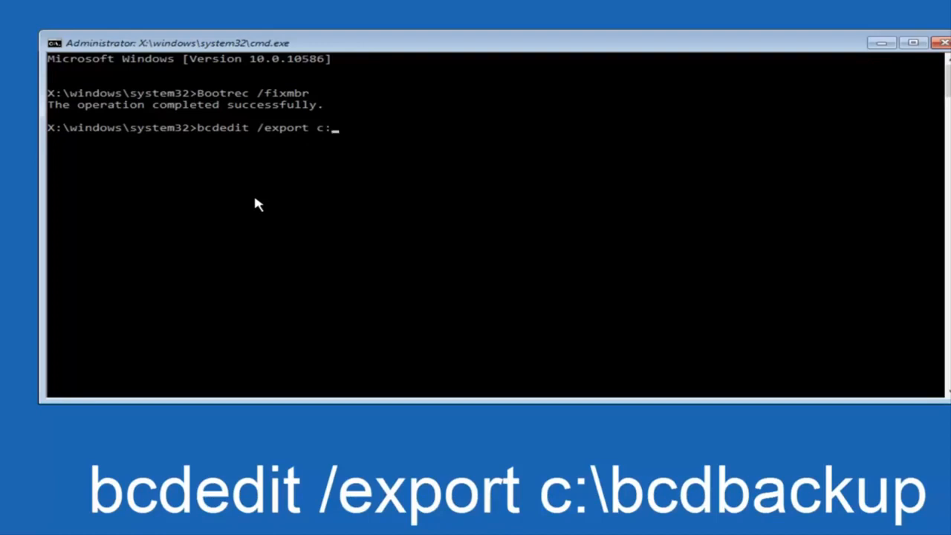
pyautogui.write('\\')
pyautogui.write('bcd')
pyautogui.write('back')
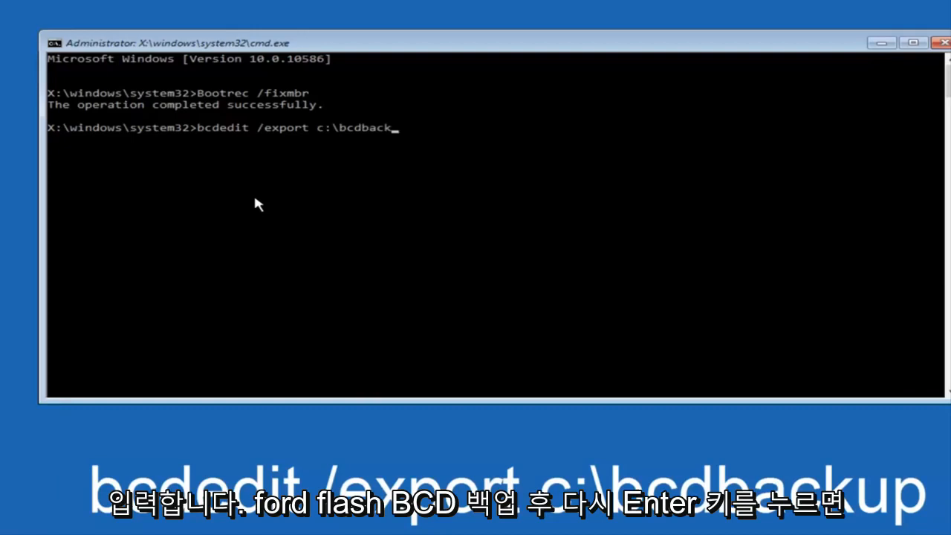
pyautogui.write('up')
pyautogui.press('Return')
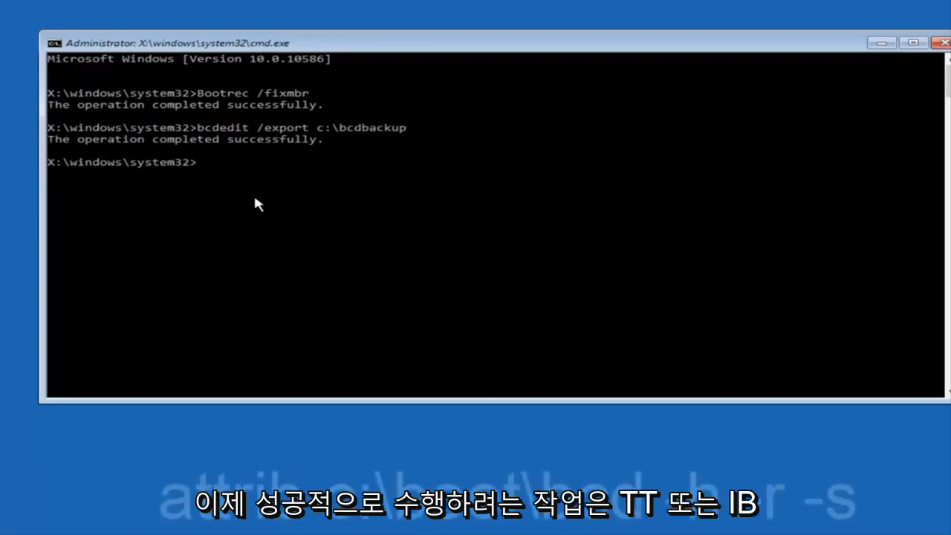
pyautogui.write('a')
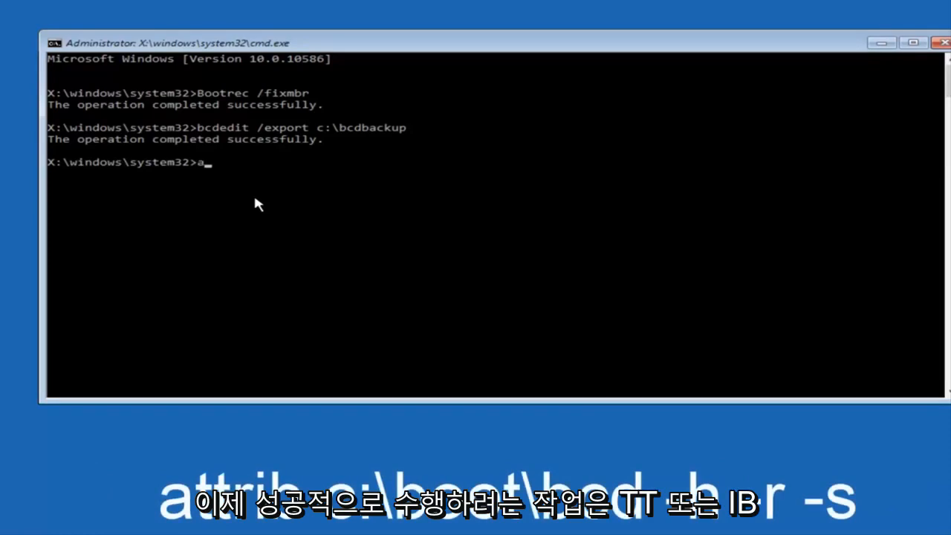
pyautogui.write('ttrib c:\\')
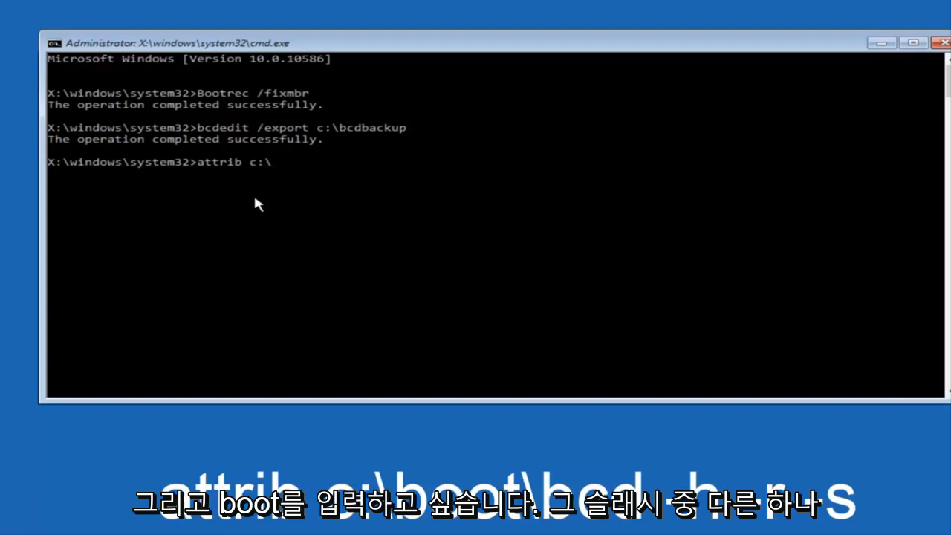
pyautogui.write('boo')
pyautogui.write('t\\')
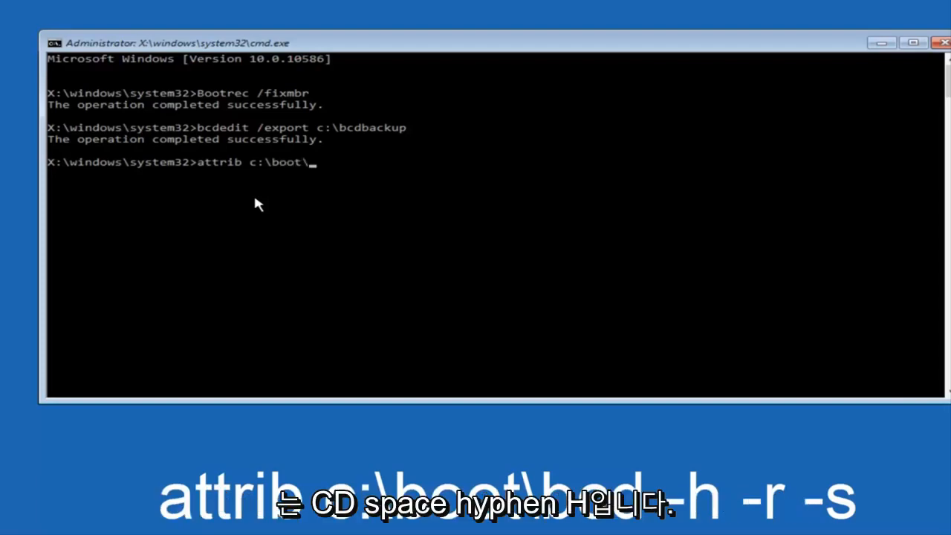
pyautogui.write('b')
pyautogui.write('cd')
pyautogui.write(' -h')
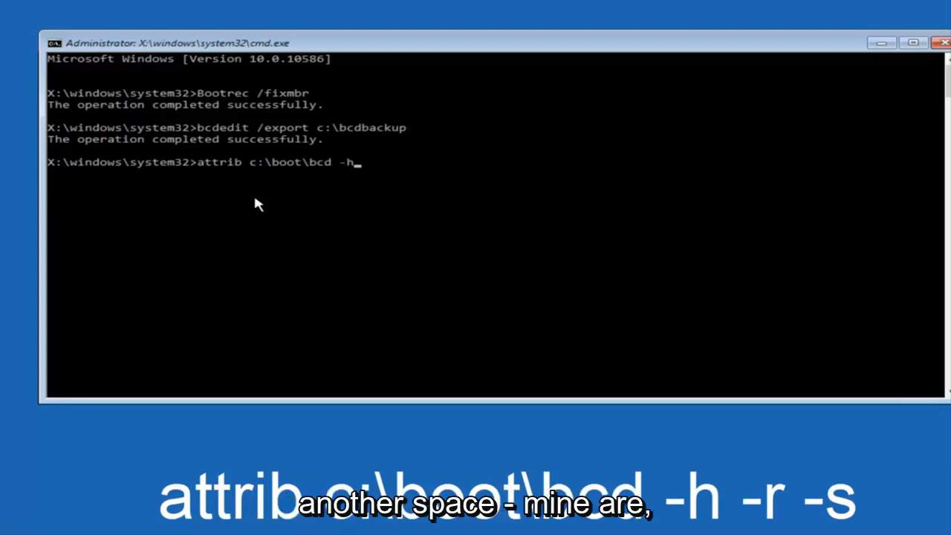
pyautogui.write(' -')
pyautogui.write('r')
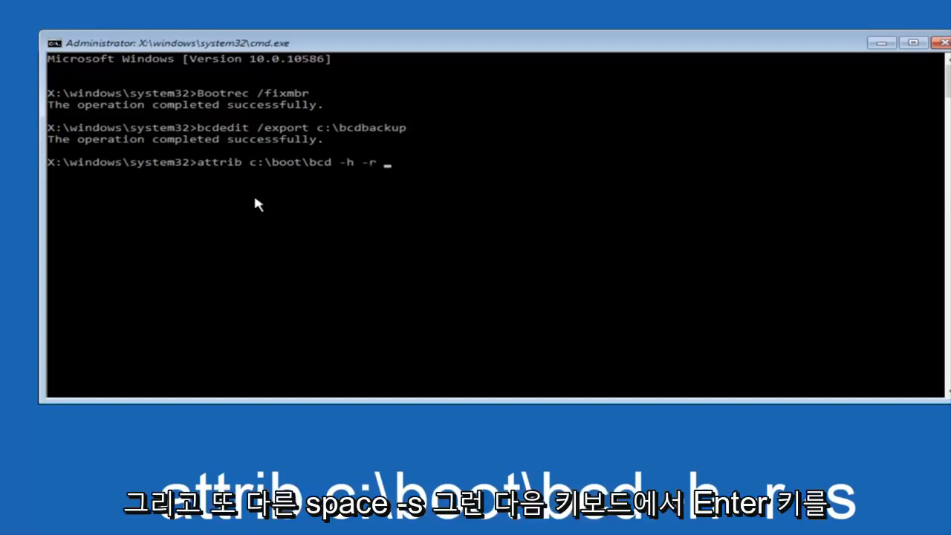
pyautogui.write(' -s')
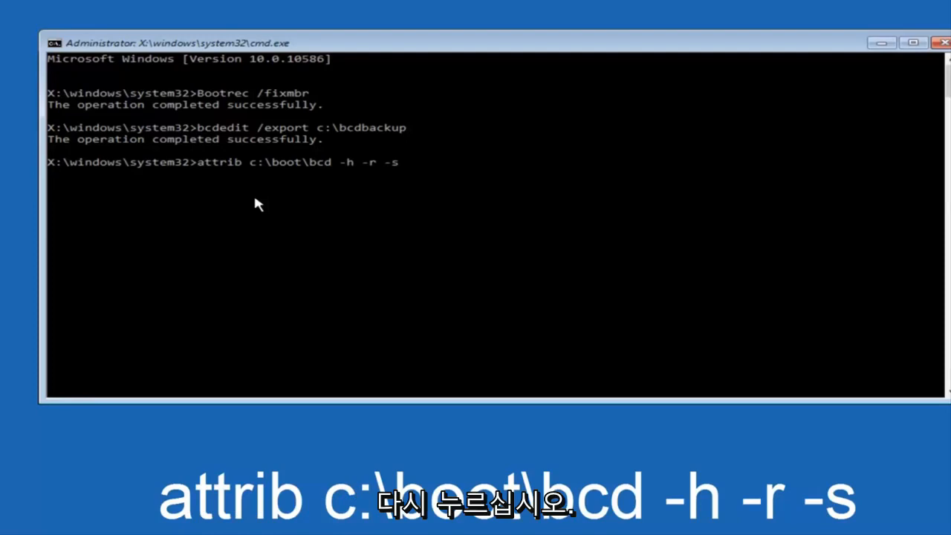
# Clear hidden, read-only and system attributes from c:\boot\bcd with attrib -h -r -s.
pyautogui.press('Return')
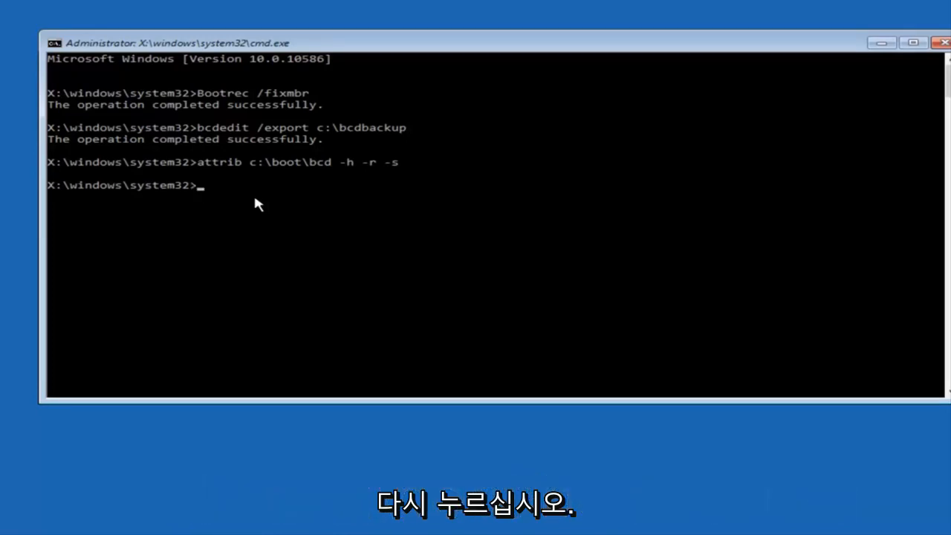
pyautogui.write('re')
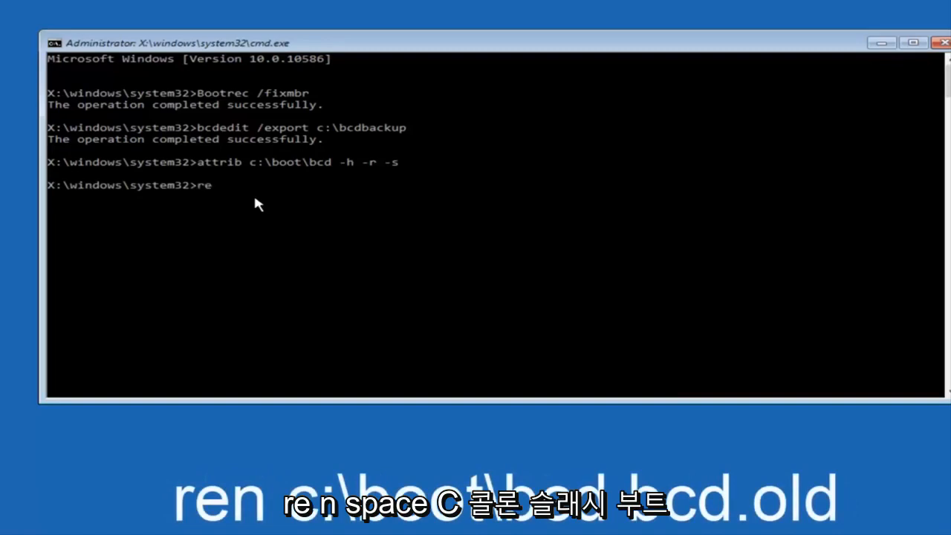
pyautogui.write('n c:\\boo')
pyautogui.write('t\\boot\\')
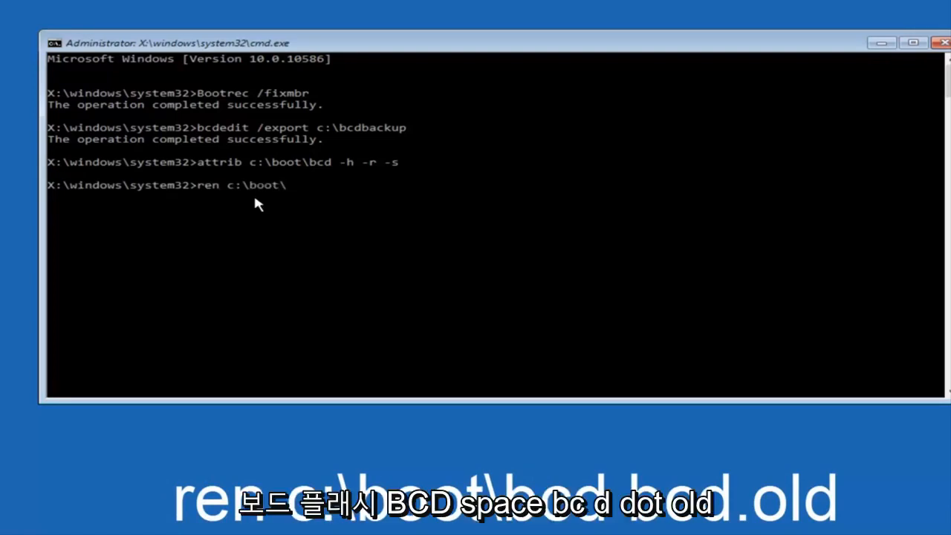
pyautogui.write('bc')
pyautogui.write('d')
pyautogui.write(' bcd.')
pyautogui.write('old')
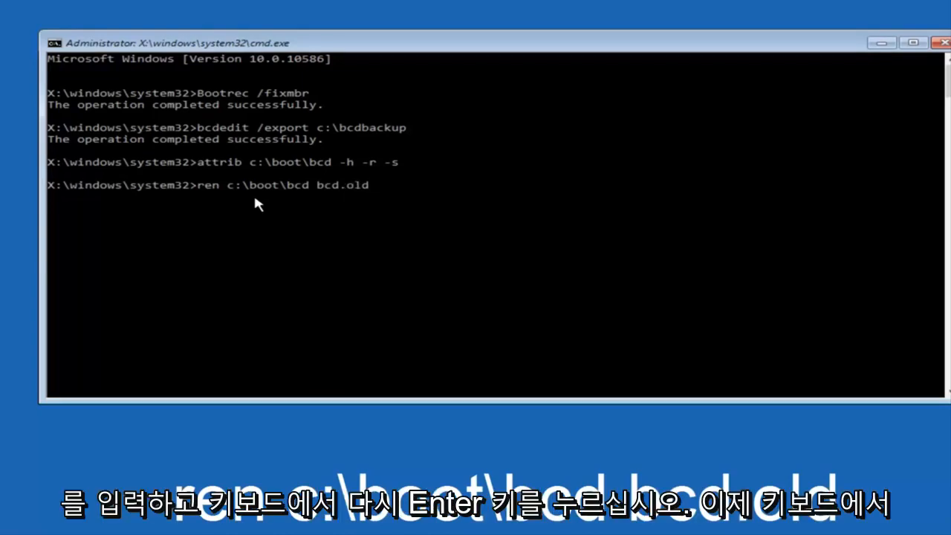
# Rename c:\boot\bcd to bcd.old with the ren command.
pyautogui.press('Return')
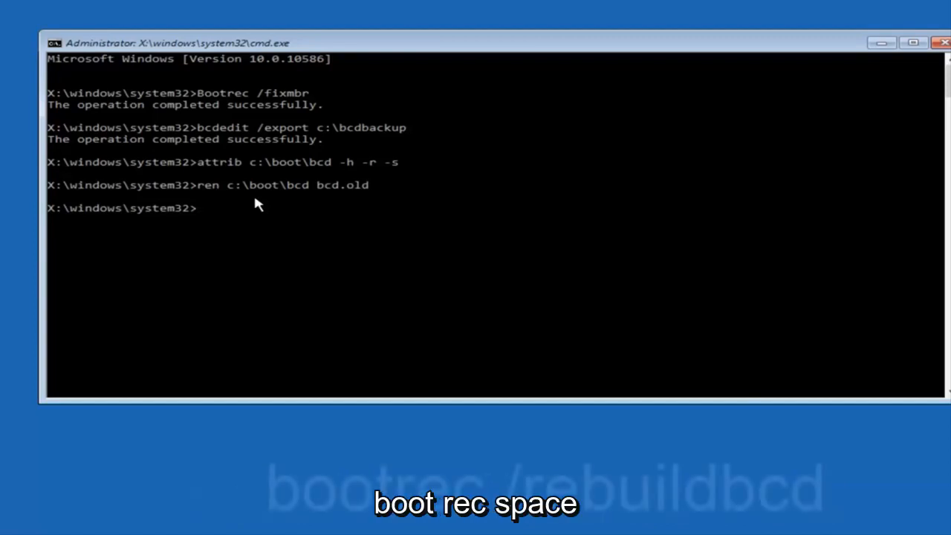
pyautogui.write('boot')
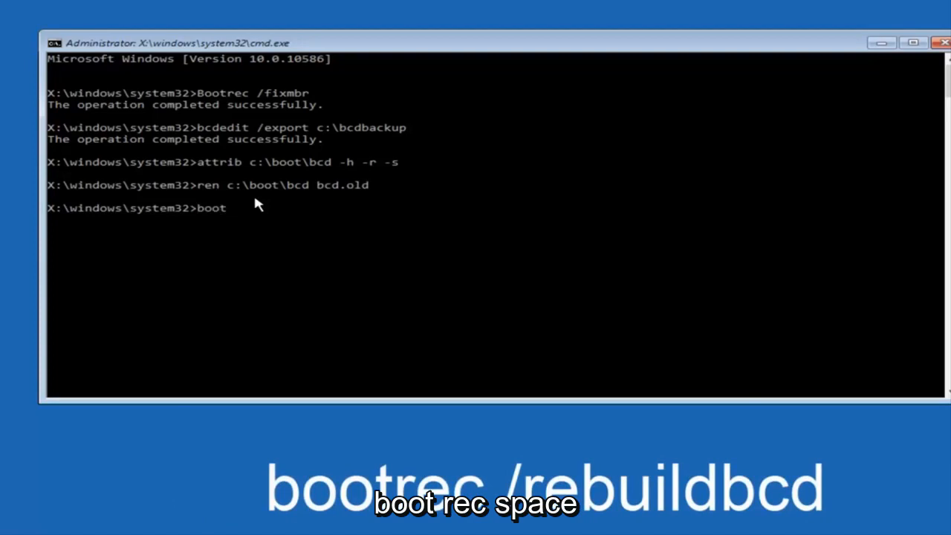
pyautogui.write('rec')
pyautogui.write(' /r')
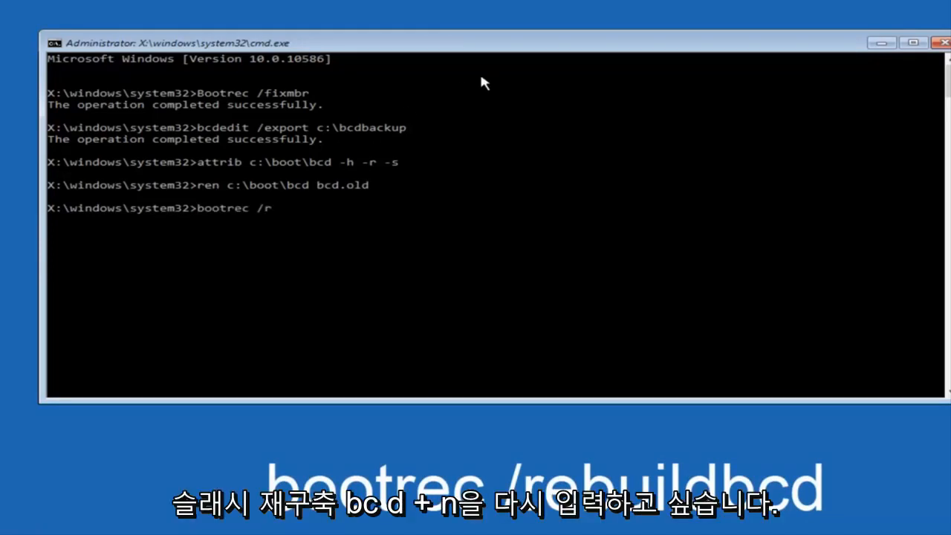
pyautogui.write('ebuild')
pyautogui.write('bcd')
# Run bootrec /rebuildbcd so the scan finds the C:\Windows installation.
pyautogui.press('Return')
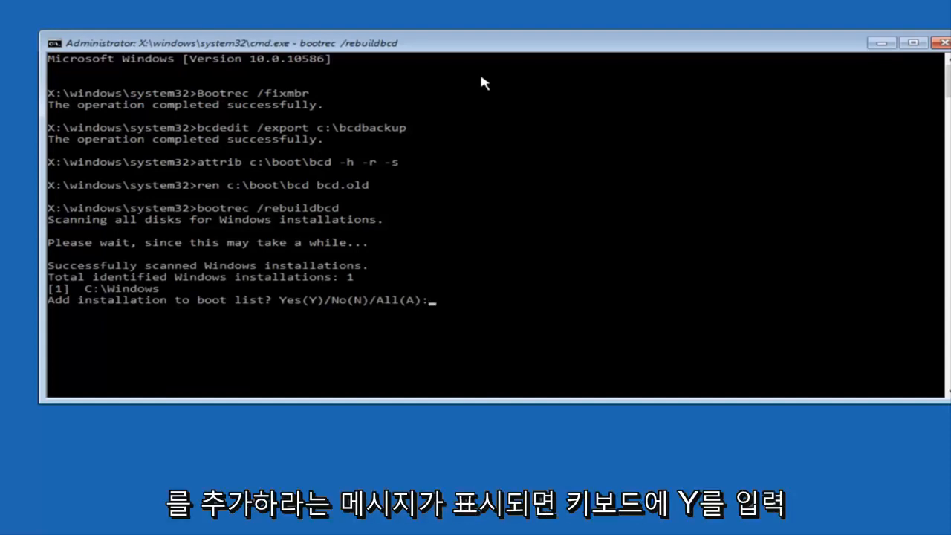
pyautogui.write('y')
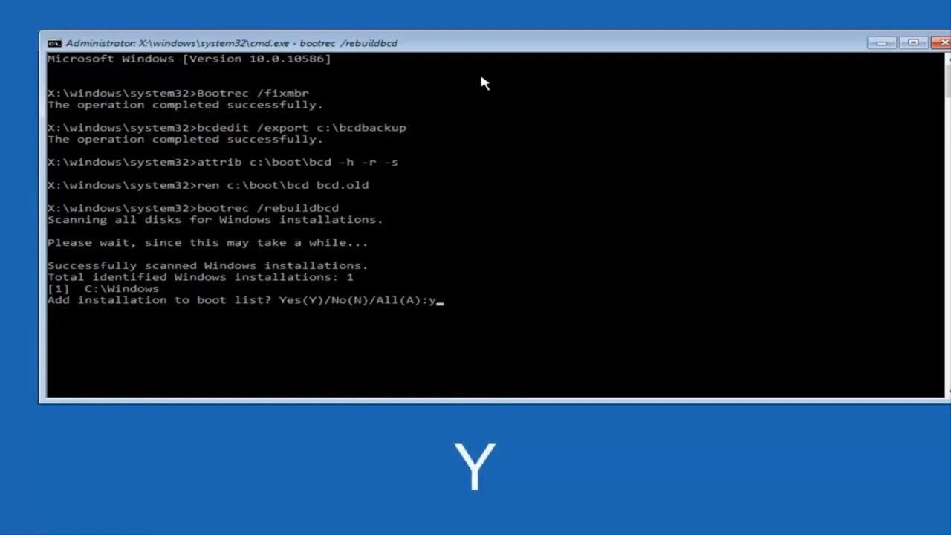
# Answer y to add C:\Windows to the boot list, completing the rebuild.
pyautogui.press('Return')
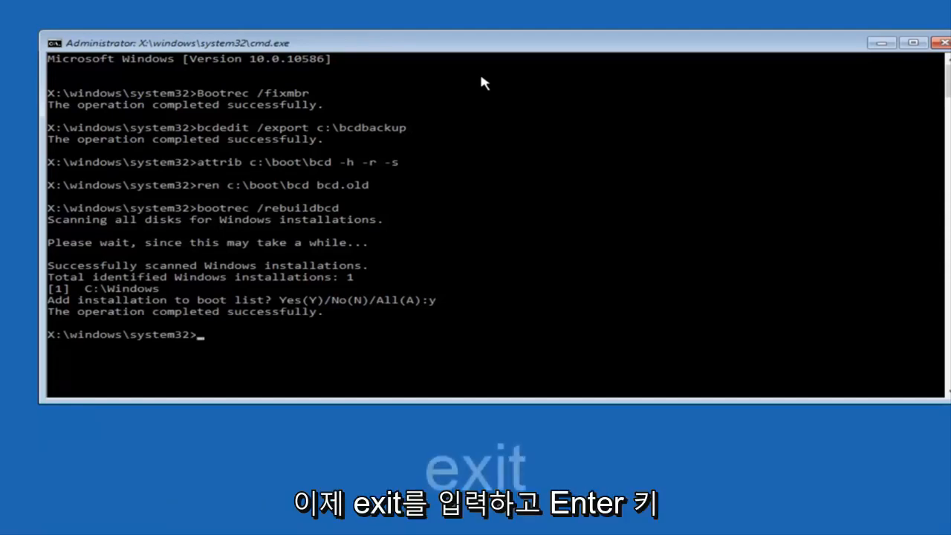
pyautogui.write('exit')
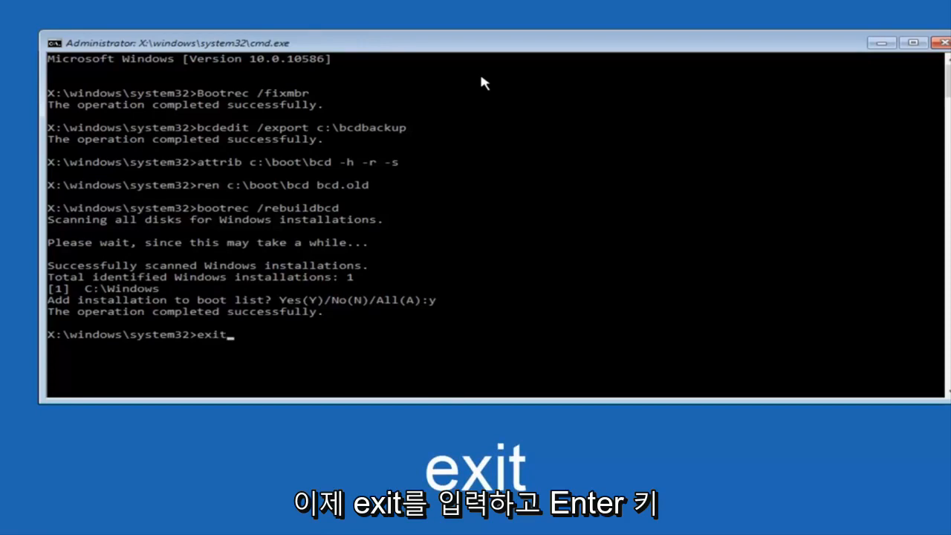
# Exit the Command Prompt, returning to the Choose an option recovery screen.
pyautogui.press('Return')
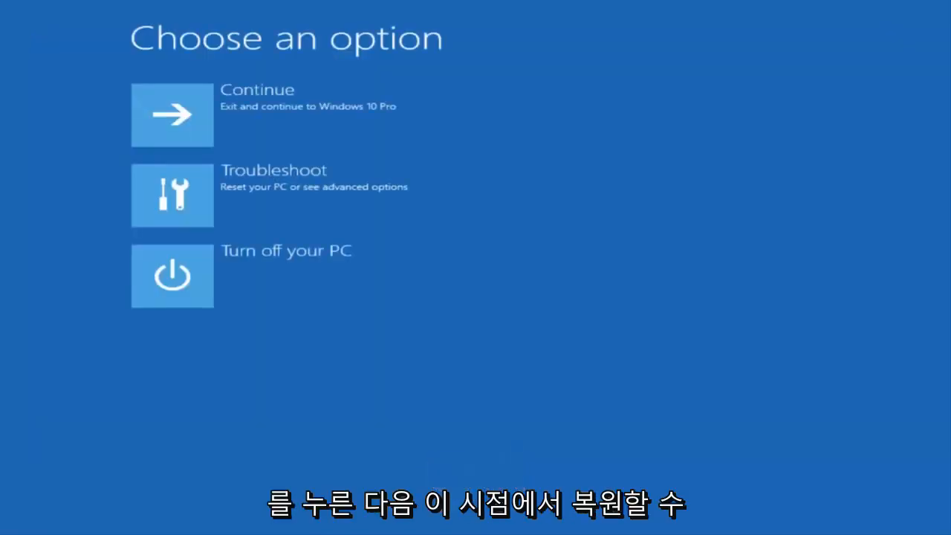